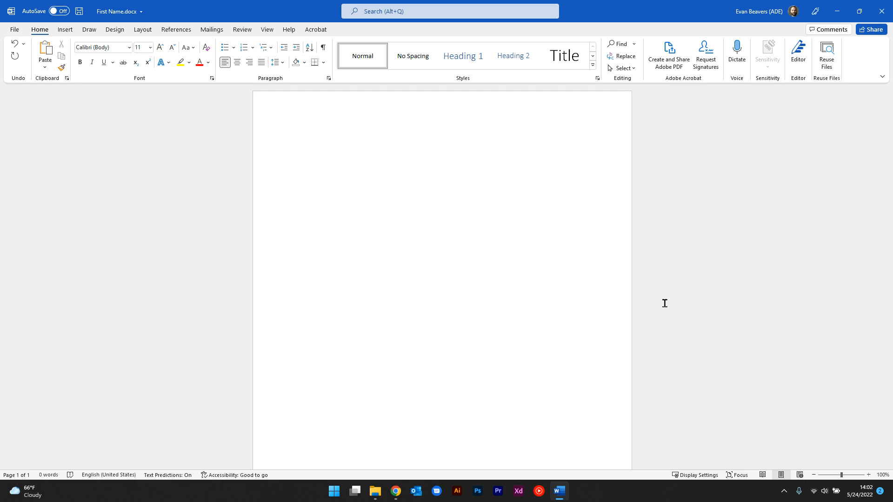
Step: Enter "First Name:" followed by a long blank made of underscores, and leave an empty line below it
text(First Nam)
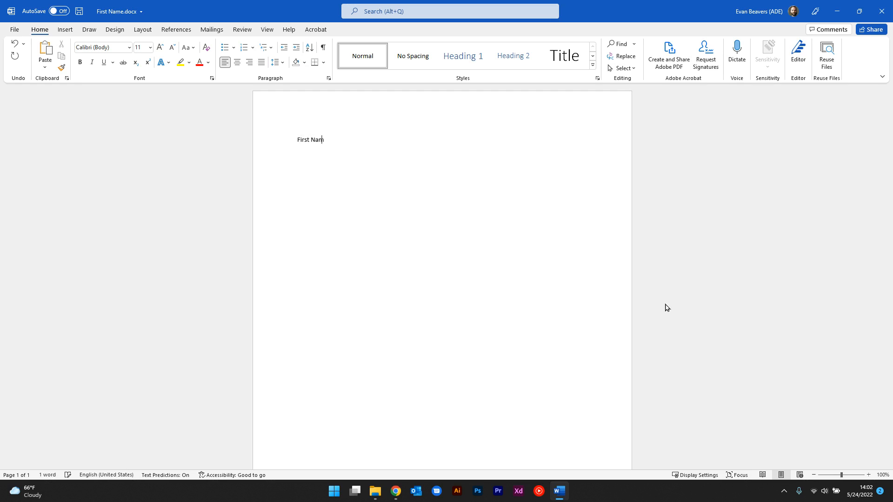
text(e: ______________________)
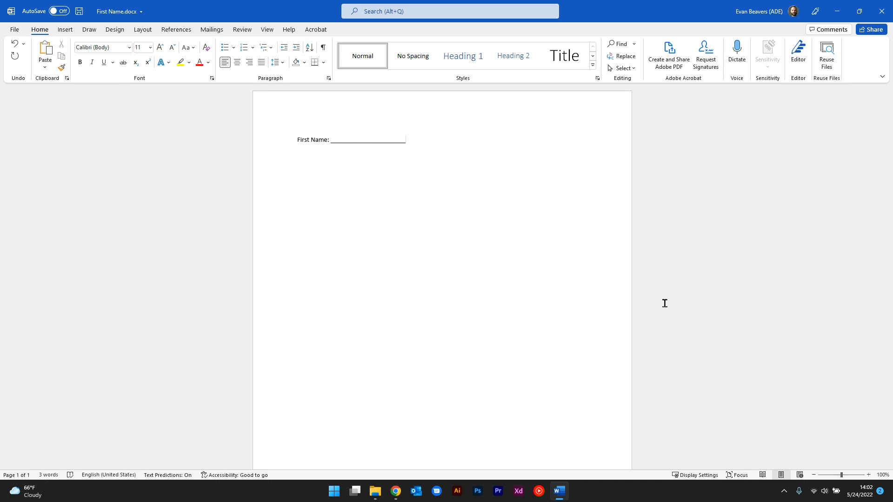
key(Return)
key(Return)
Step: Insert a table with one row and two columns below the First Name line
click(63, 28)
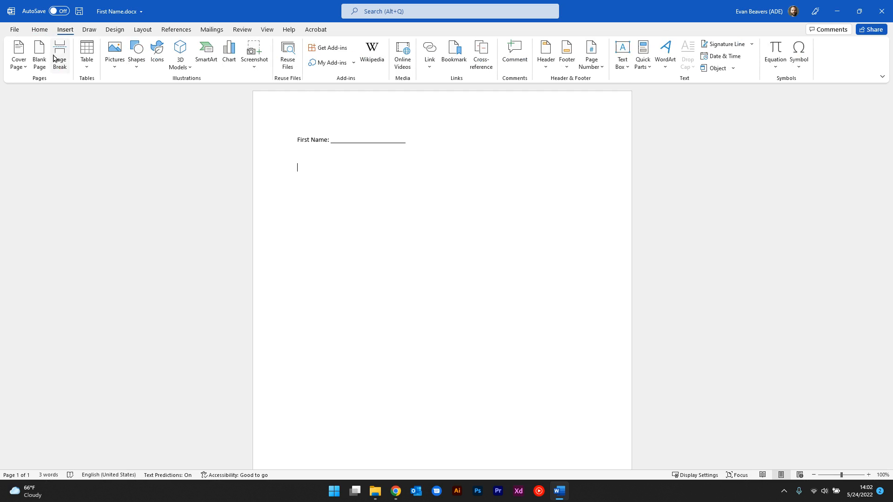
click(87, 62)
click(102, 93)
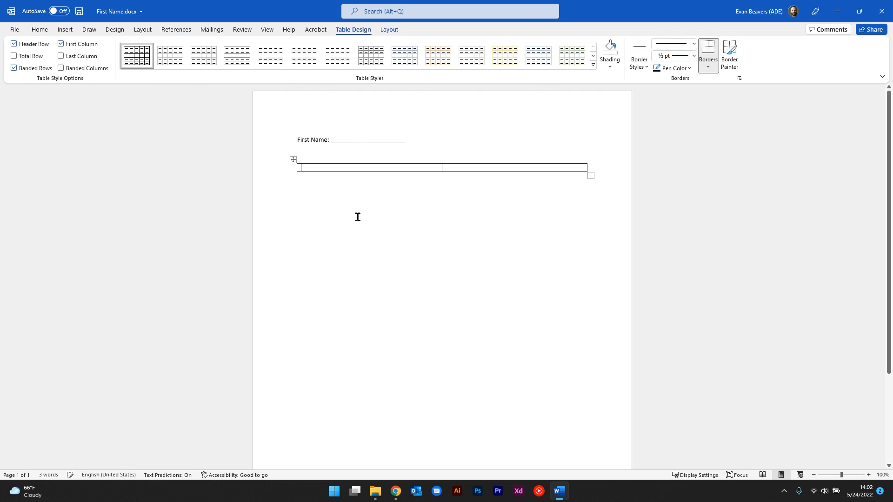
Step: Fill the two table cells with "First Name:" and "Last Name:", each followed by a blank made of underscores
text(First Name:)
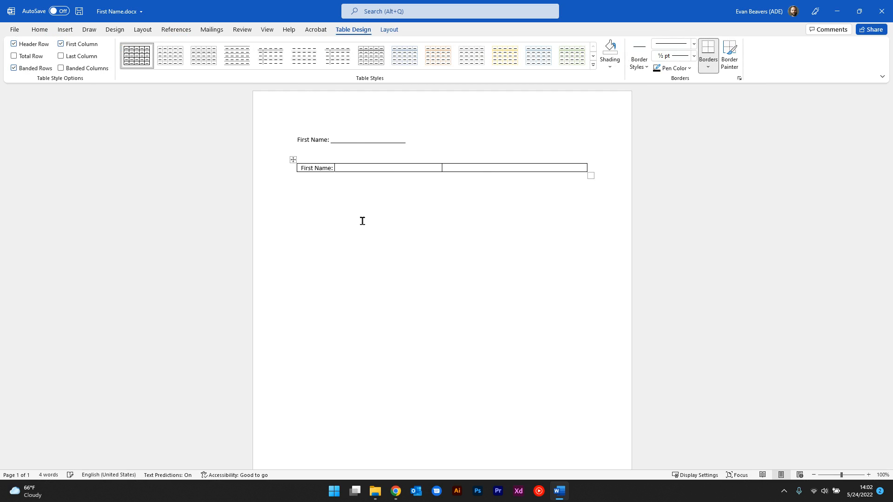
text( ________________________)
key(Tab)
text(Last Name: __________________________)
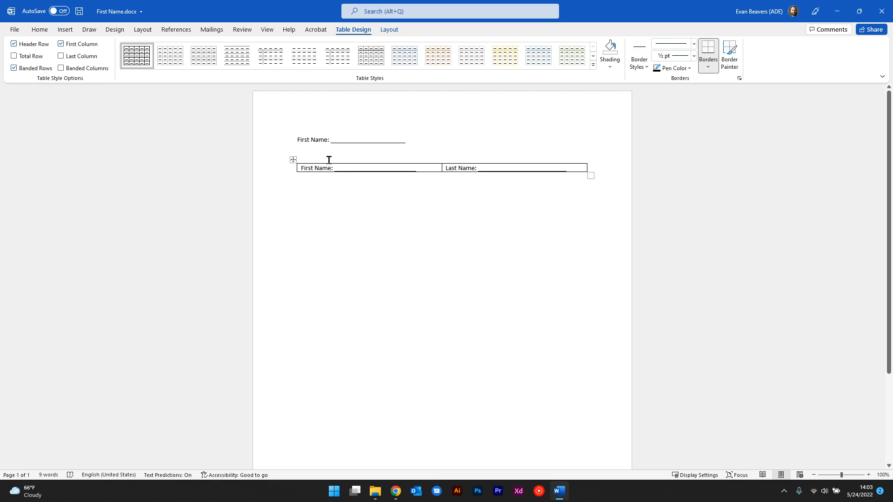
Step: Set the whole table's border setting to None and place the cursor below the table
right_click(293, 159)
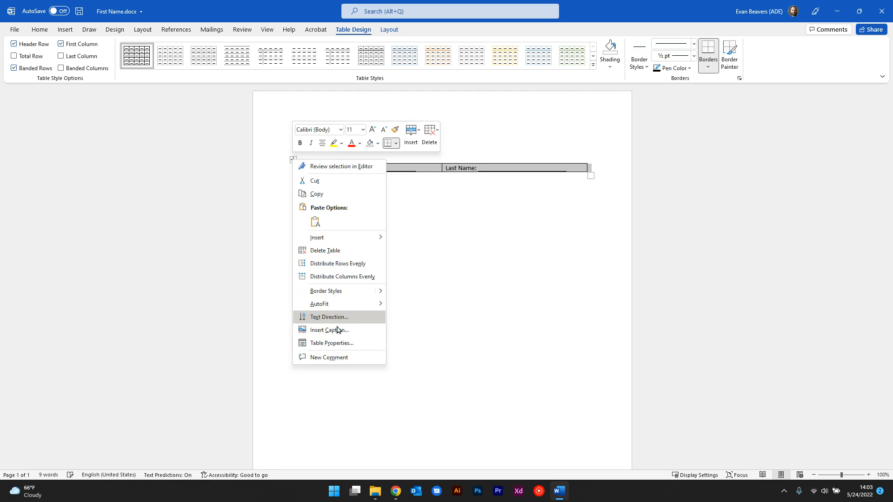
click(336, 342)
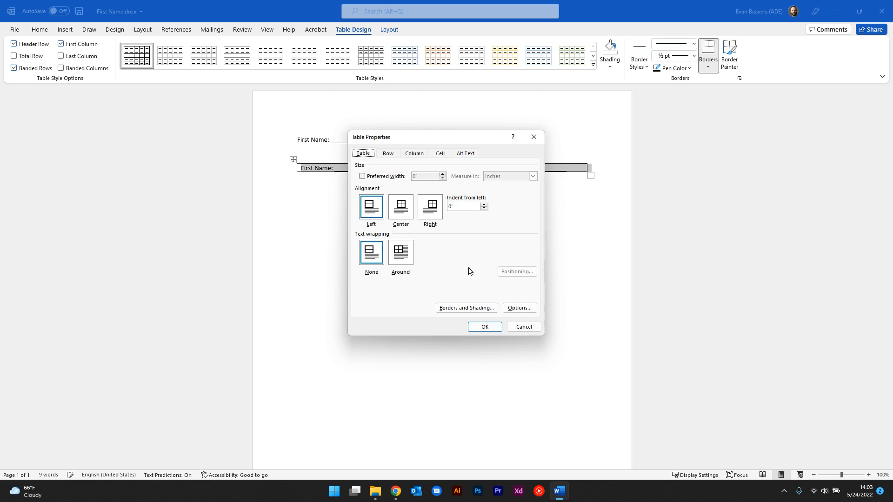
click(464, 307)
click(340, 185)
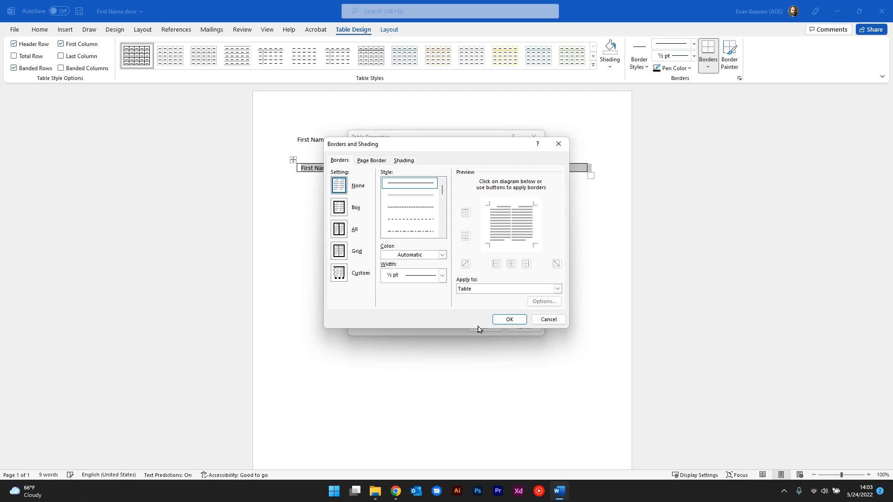
key(Return)
click(484, 327)
click(604, 308)
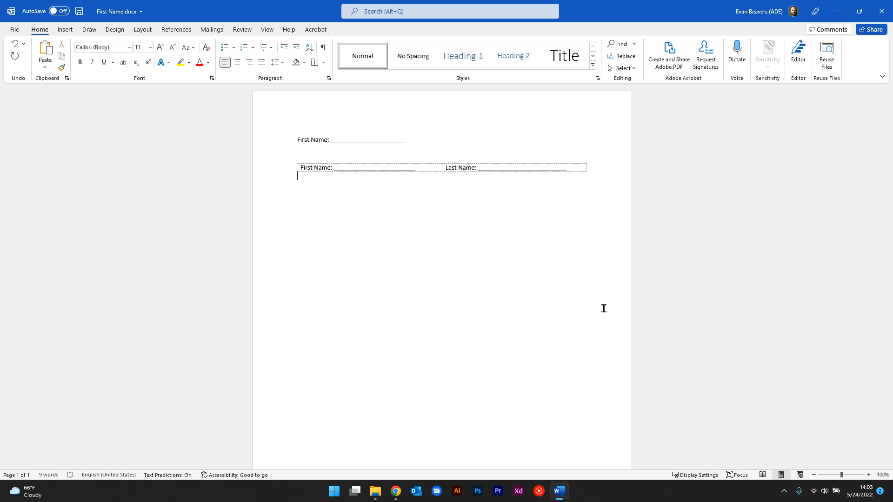
text(First Name: )
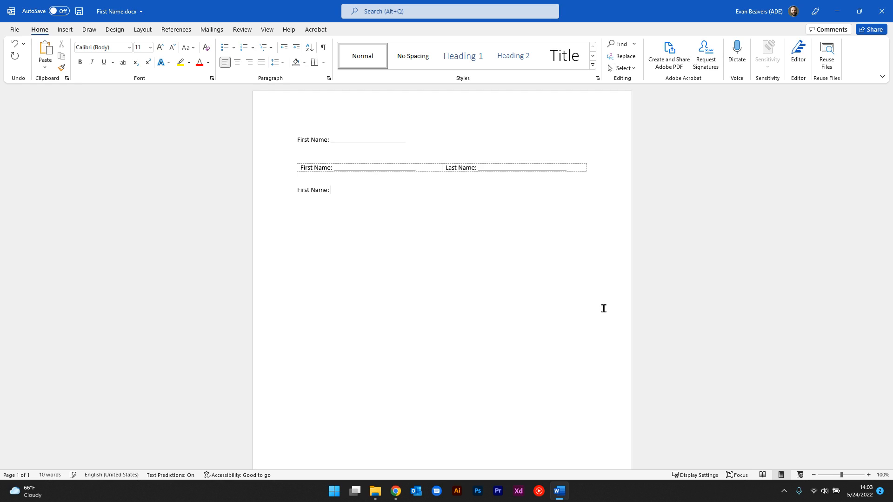
text(---)
key(BackSpace)
key(BackSpace)
key(BackSpace)
key(BackSpace)
key(BackSpace)
key(BackSpace)
key(BackSpace)
key(BackSpace)
key(BackSpace)
key(BackSpace)
key(BackSpace)
key(BackSpace)
key(BackSpace)
key(BackSpace)
key(BackSpace)
key(BackSpace)
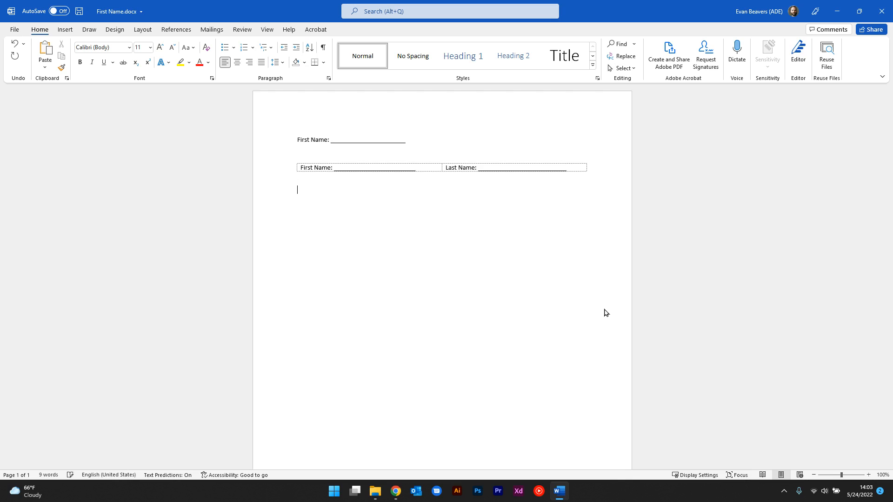
text(---)
Step: Try a thin full-width line made from three hyphens below the table and remove it
key(Return)
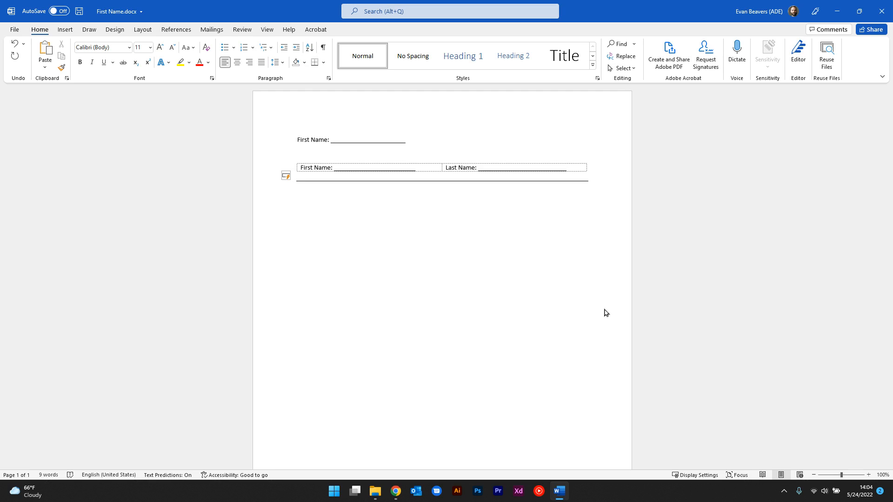
text(___)
key(Return)
key(BackSpace)
key(BackSpace)
key(BackSpace)
key(BackSpace)
key(BackSpace)
key(BackSpace)
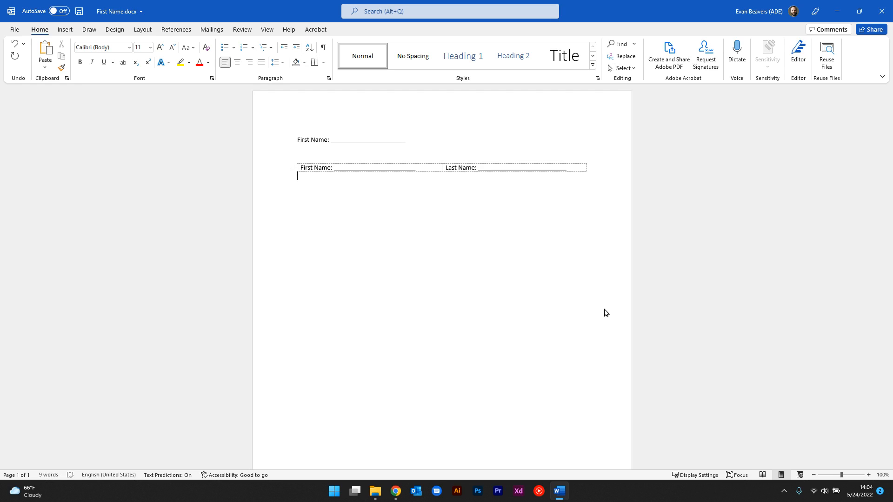
Step: Create two automatic full-width lines below the table, one from three underscores and one from three equals signs
text(___)
key(Return)
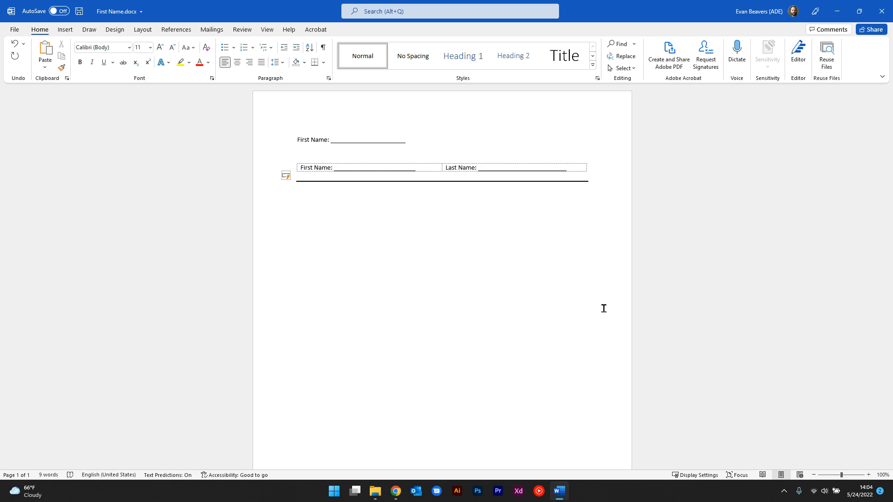
text(===)
key(Return)
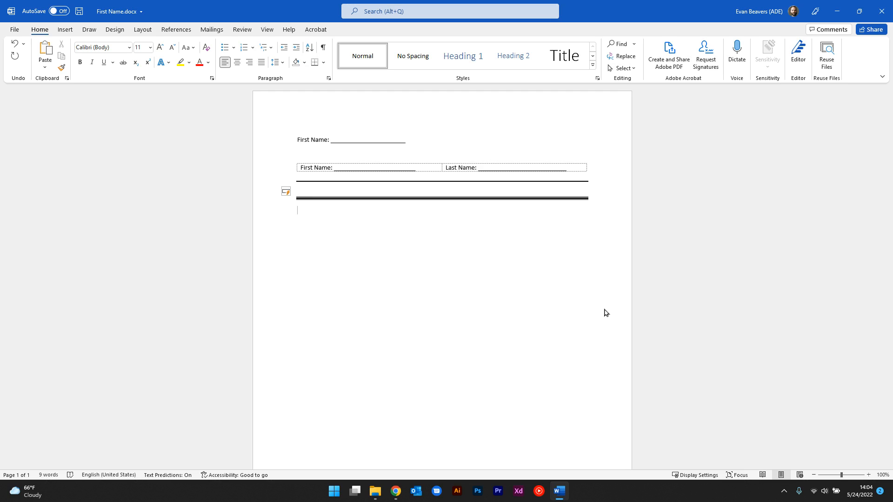
Step: Insert a Horizontal Line from the border options below the triple line
click(324, 63)
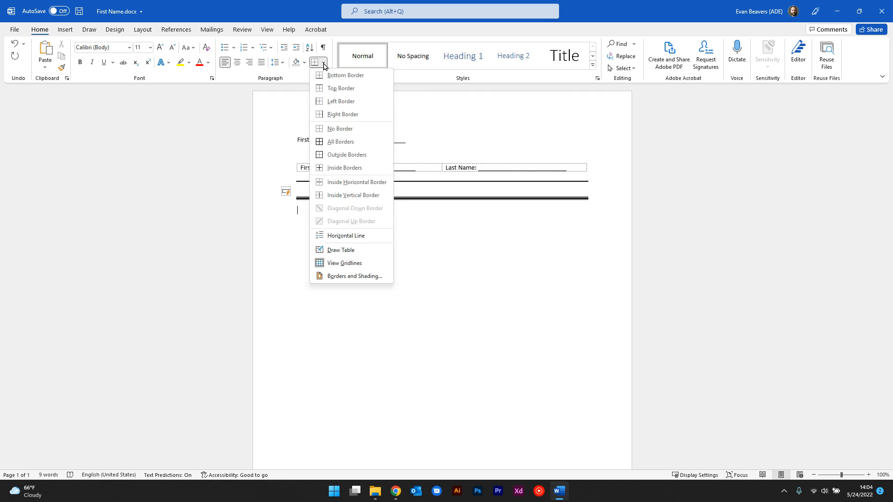
click(342, 236)
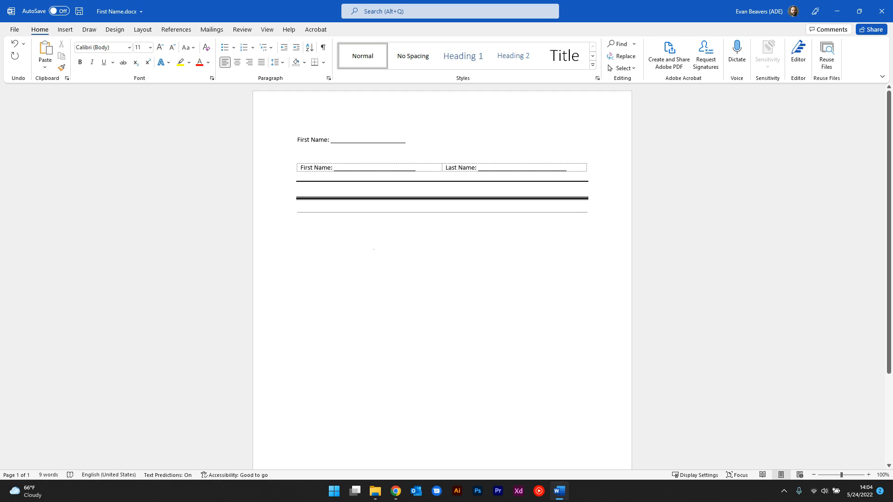
Step: Delete the First Name and Last Name table together with the blank line above it
drag(594, 165, 301, 166)
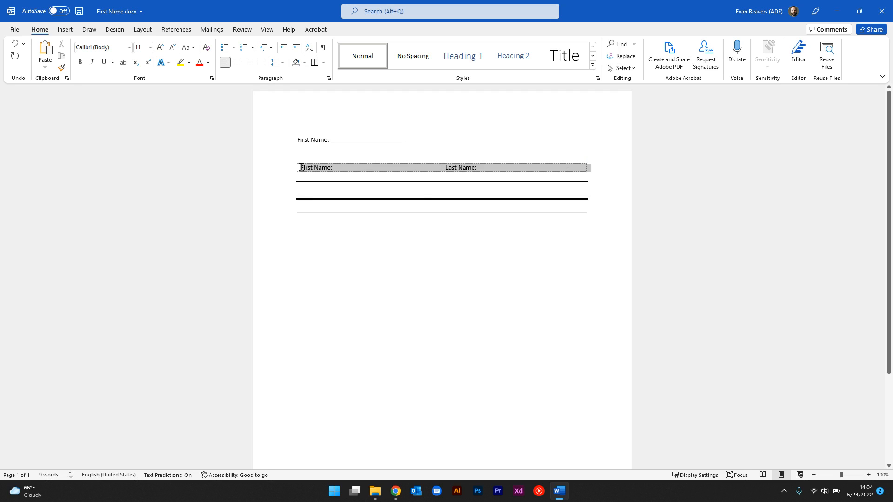
key(BackSpace)
key(BackSpace)
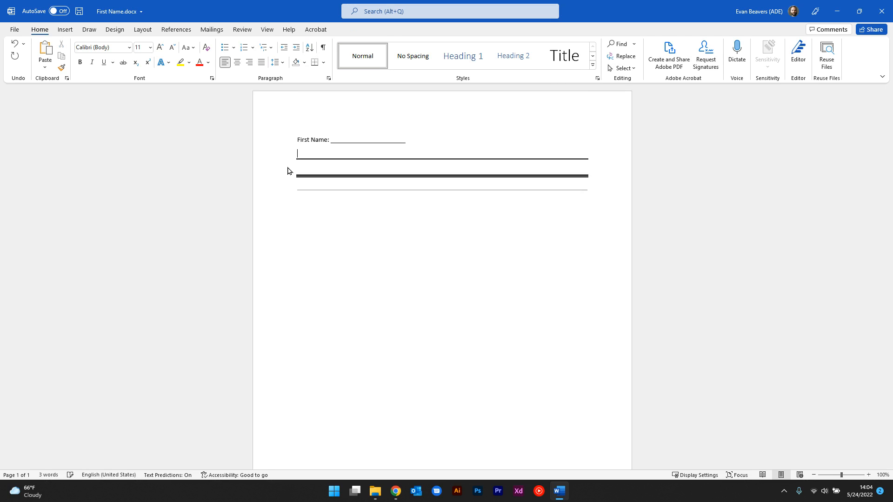
Step: Save the document and export it as First Name.pdf to the Documents folder
key(ctrl+s)
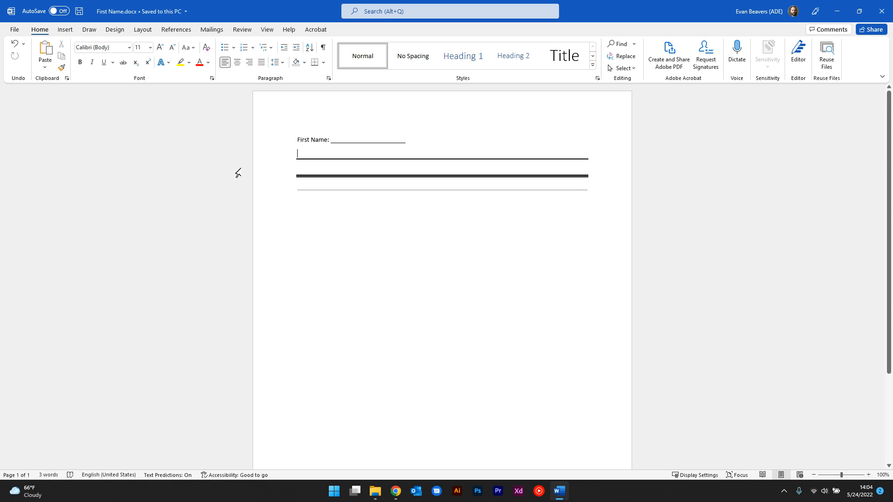
click(15, 29)
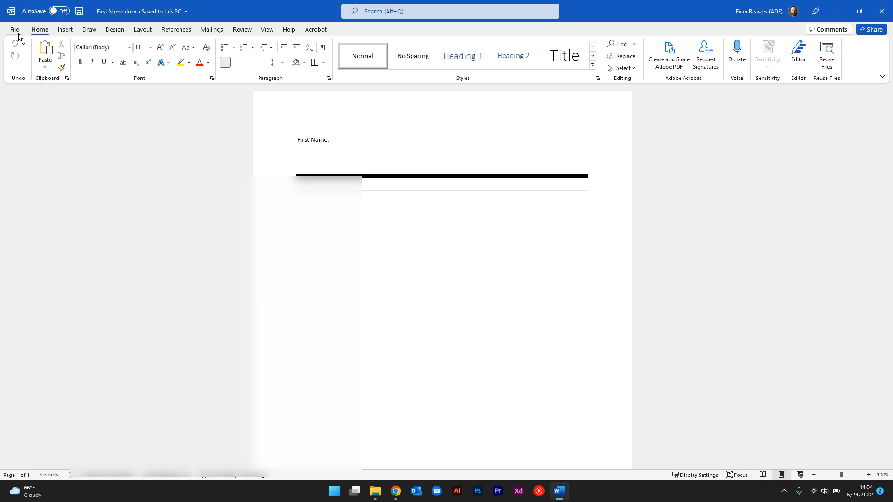
click(38, 170)
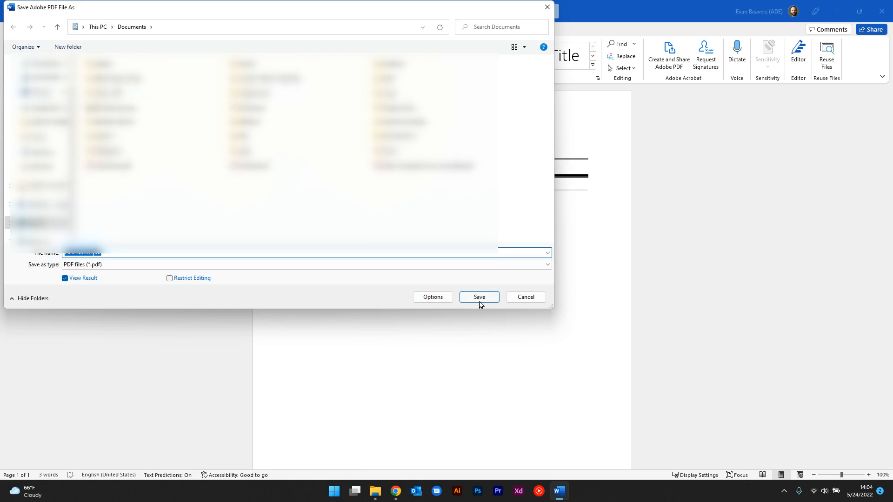
click(479, 297)
click(470, 245)
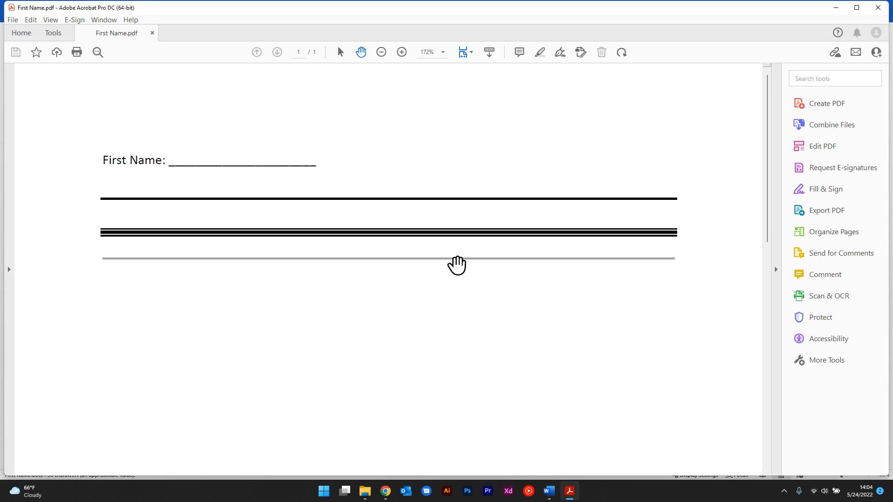
Step: Activate Read Out Loud for the exported PDF and start reading its content aloud
click(50, 20)
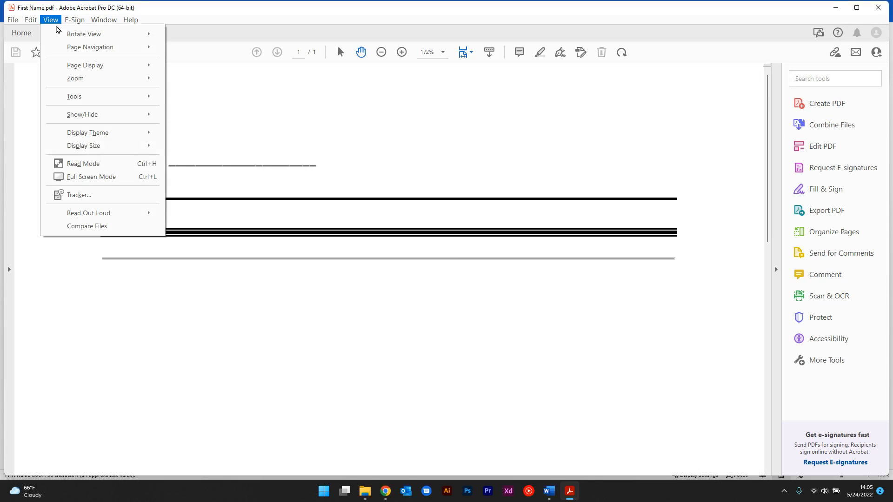
mouse_move(117, 213)
click(190, 215)
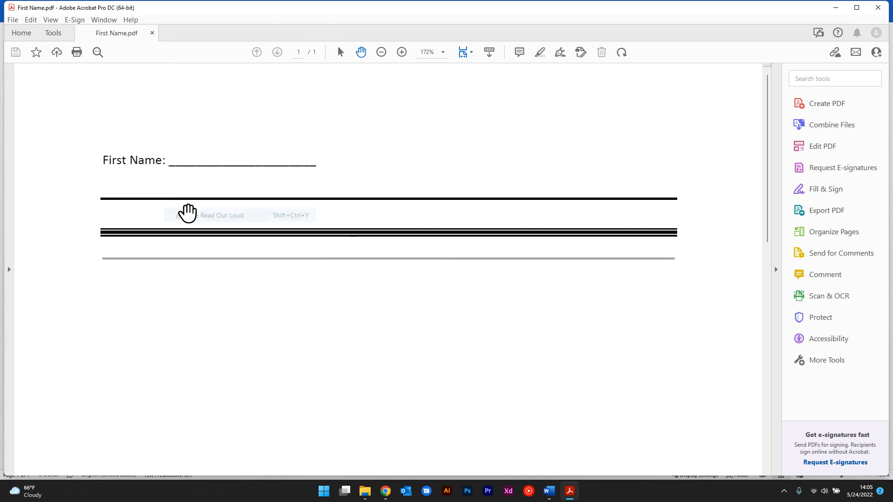
click(50, 20)
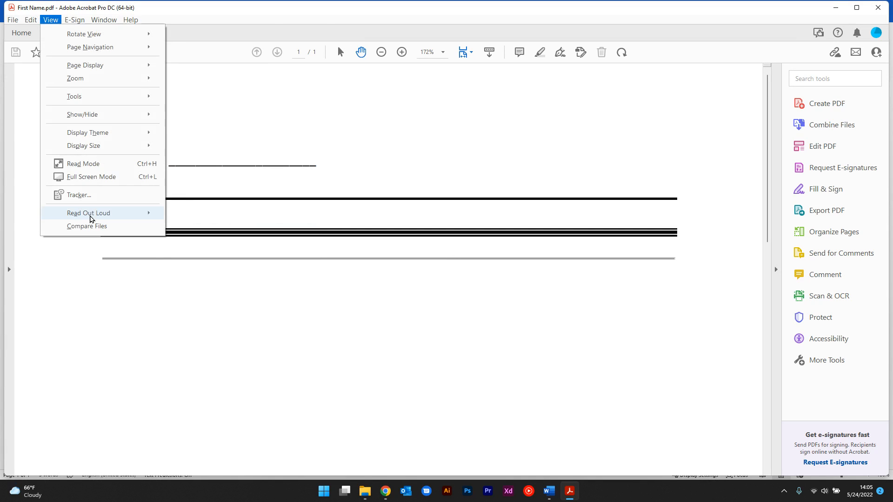
mouse_move(93, 214)
click(204, 240)
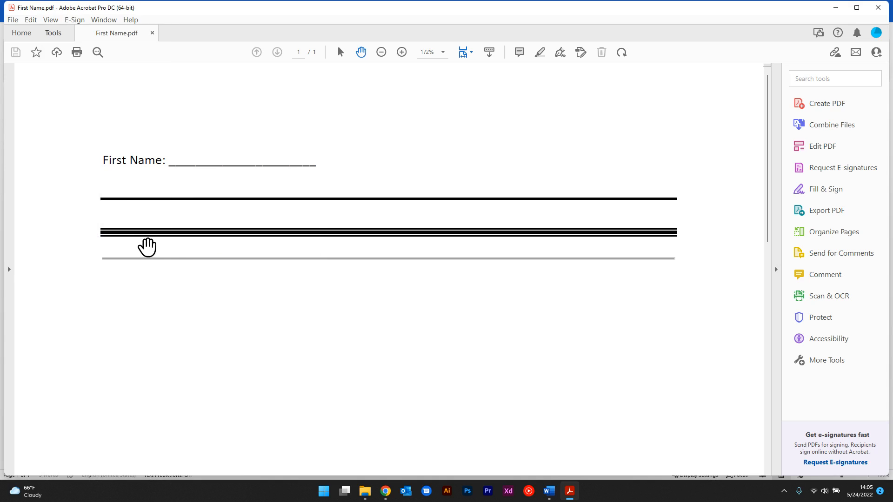